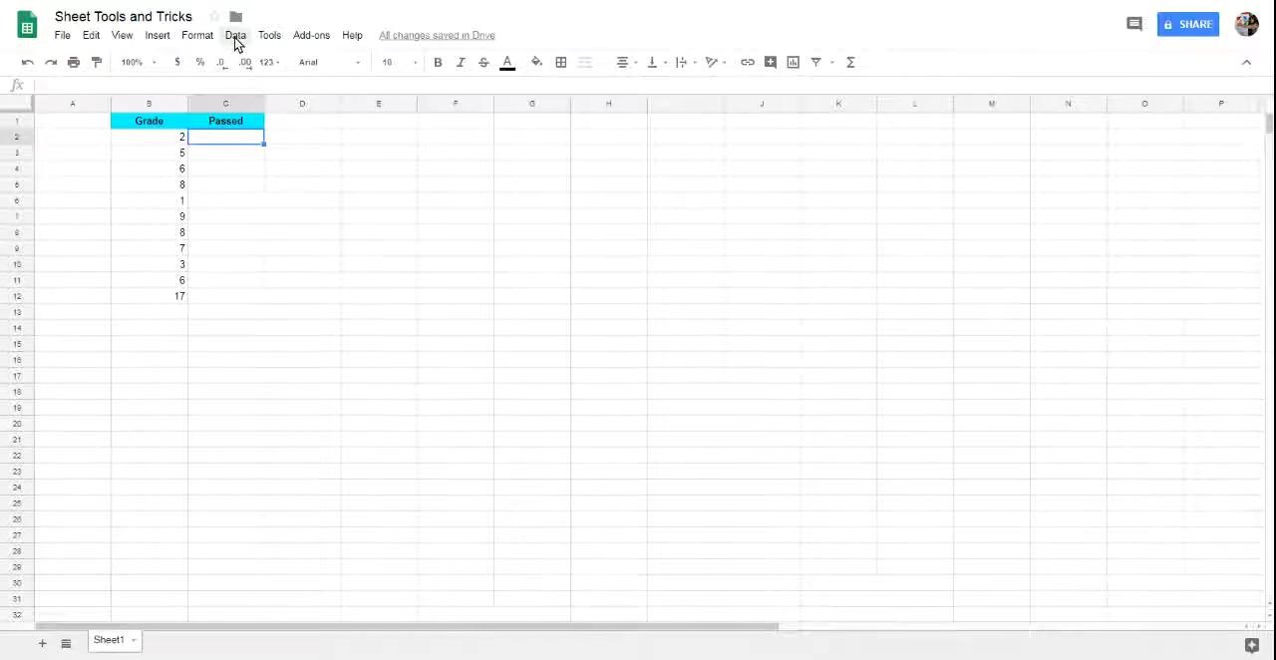
# Open data validation for the Passed column and set its cell range to C2:C12.
pyautogui.click(235, 36)
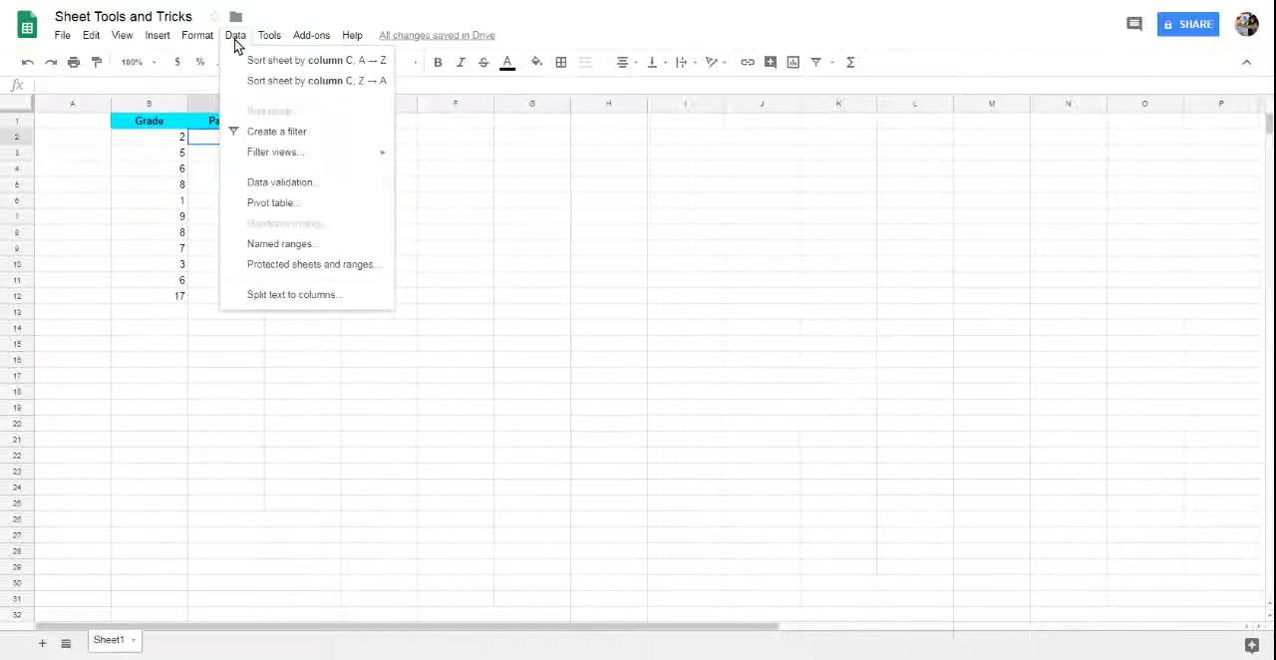
pyautogui.click(281, 184)
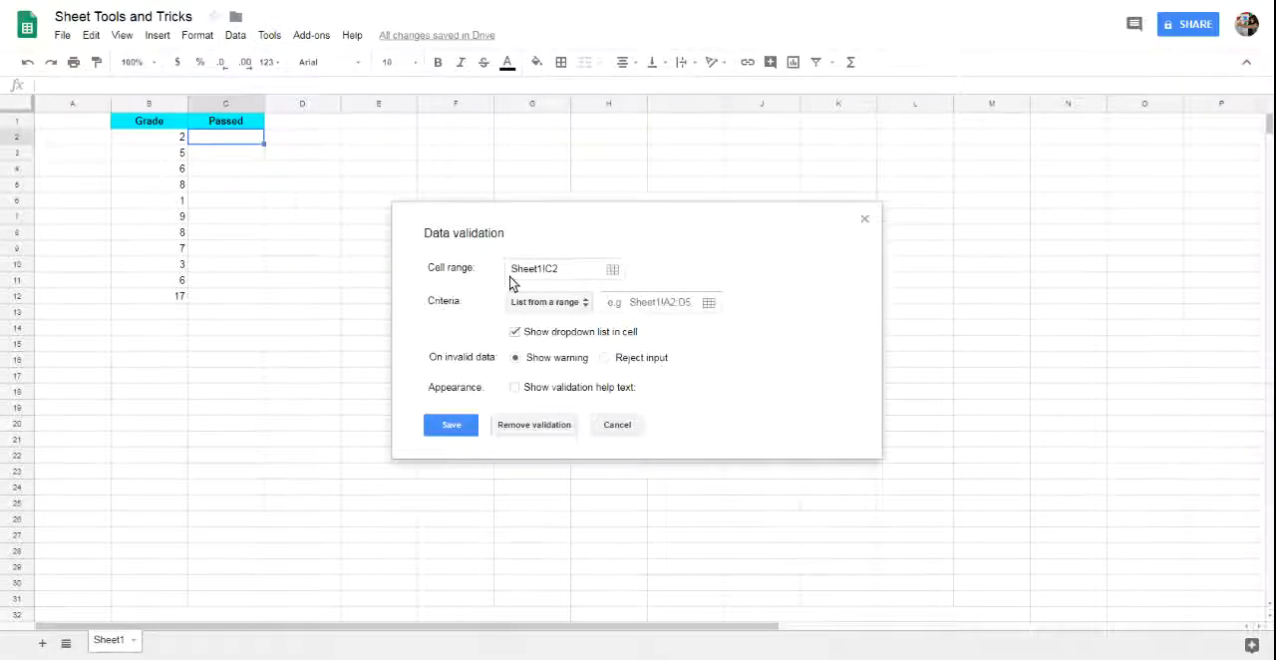
pyautogui.click(612, 271)
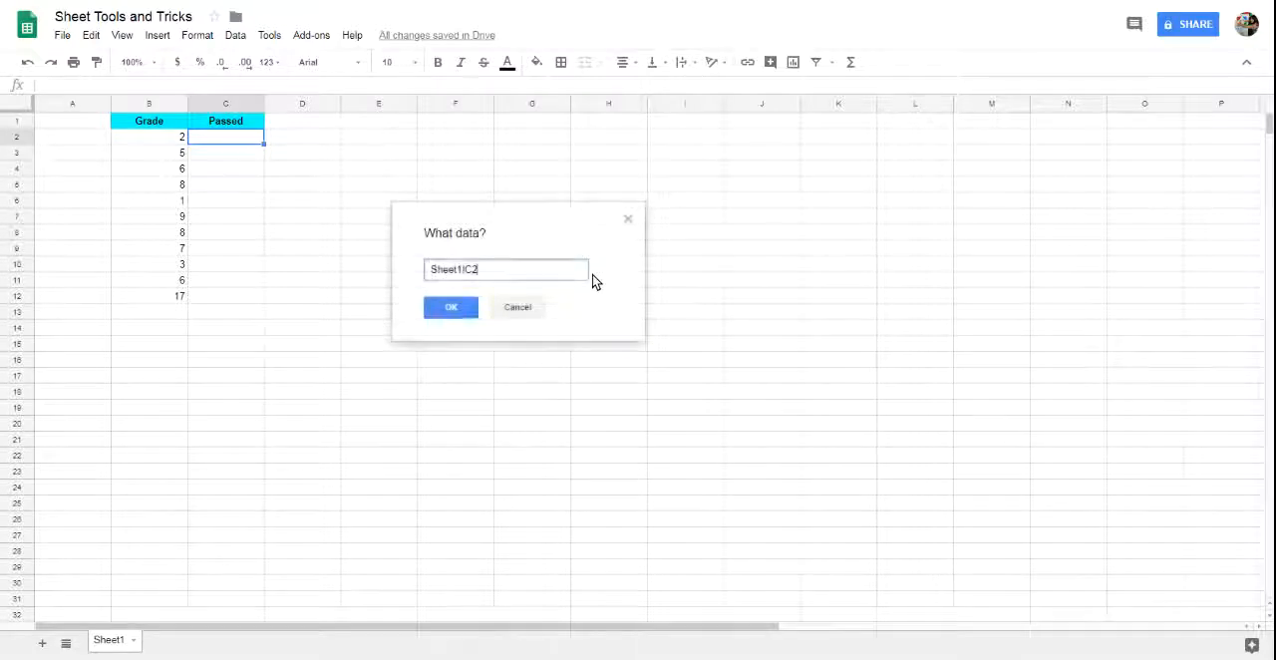
pyautogui.click(235, 144)
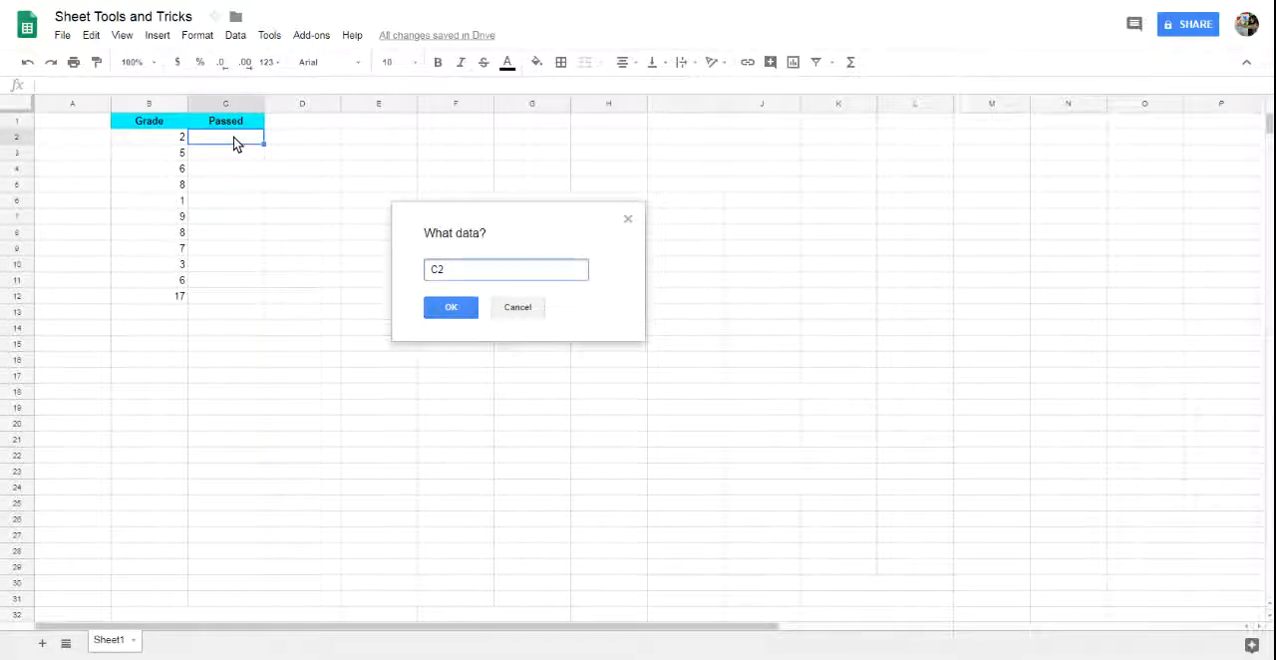
pyautogui.moveTo(236, 145); pyautogui.dragTo(236, 296)
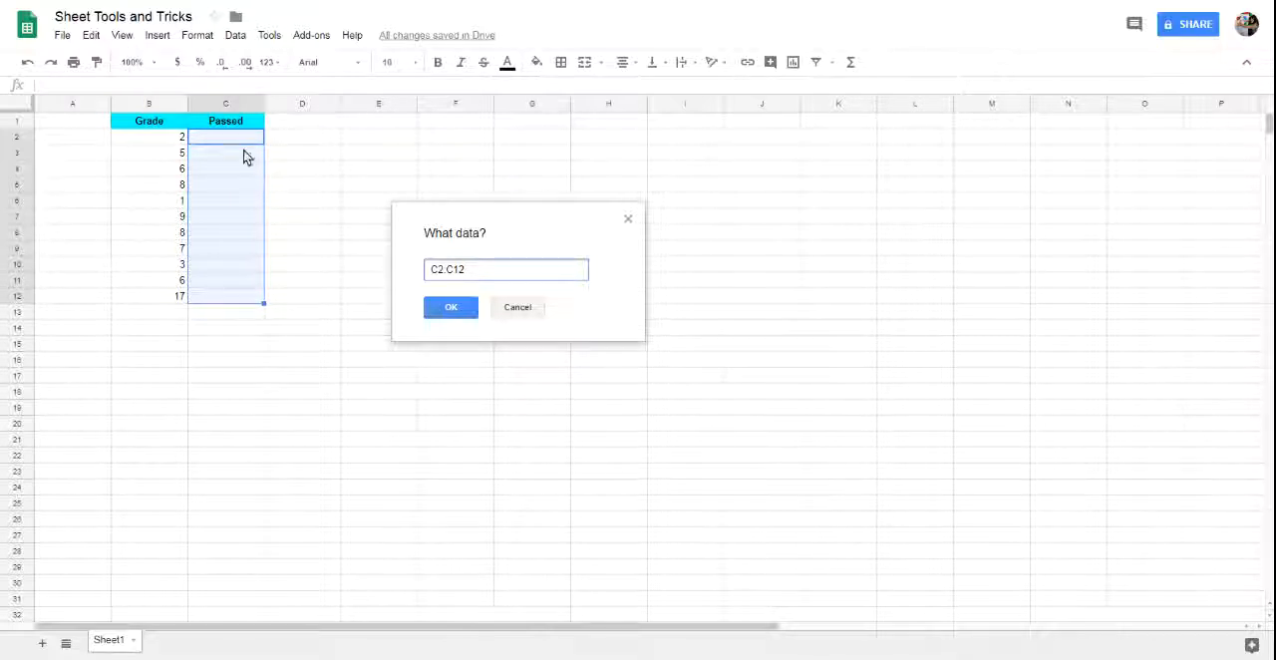
pyautogui.click(443, 309)
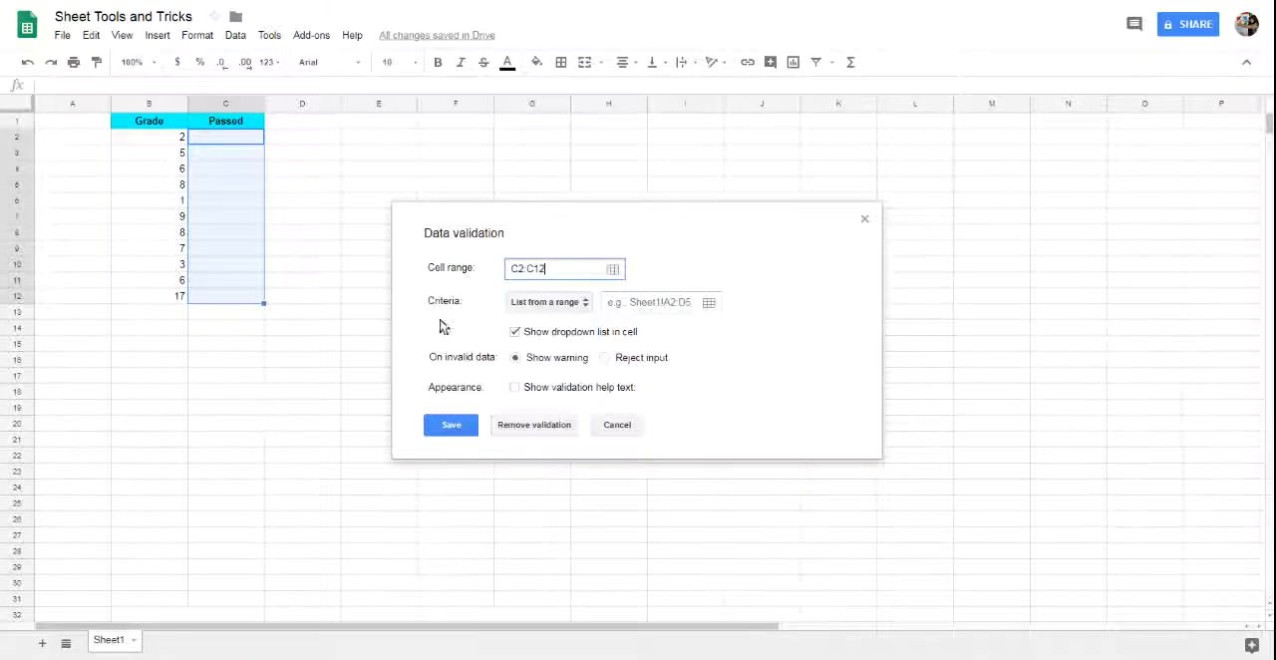
# Set the validation criteria to a list of items with Y, N, Yes and No, and save the rule.
pyautogui.click(563, 304)
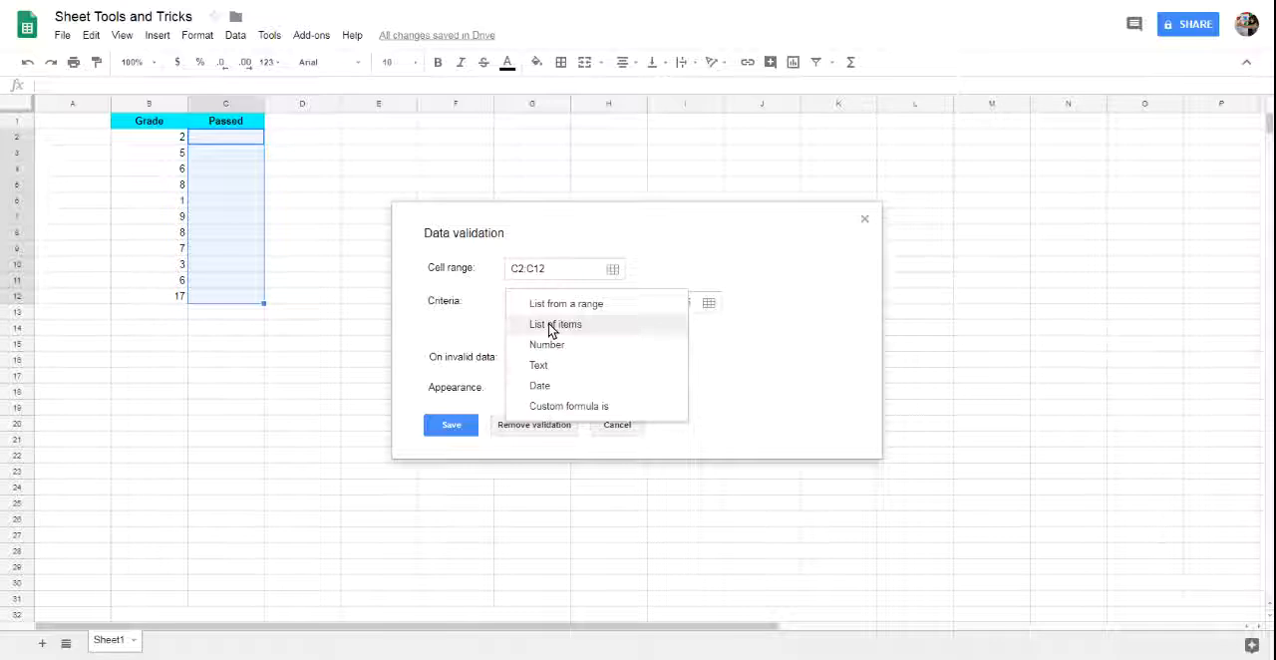
pyautogui.click(547, 321)
pyautogui.click(630, 301)
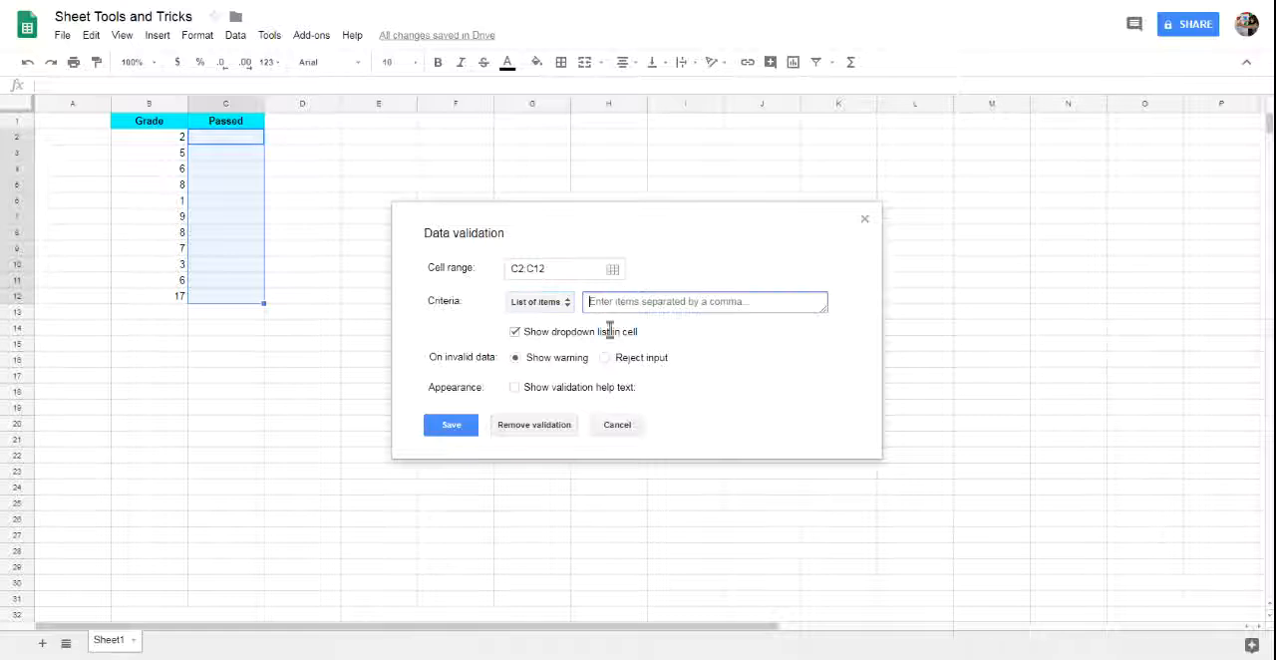
pyautogui.write('Y, N, Yes, No')
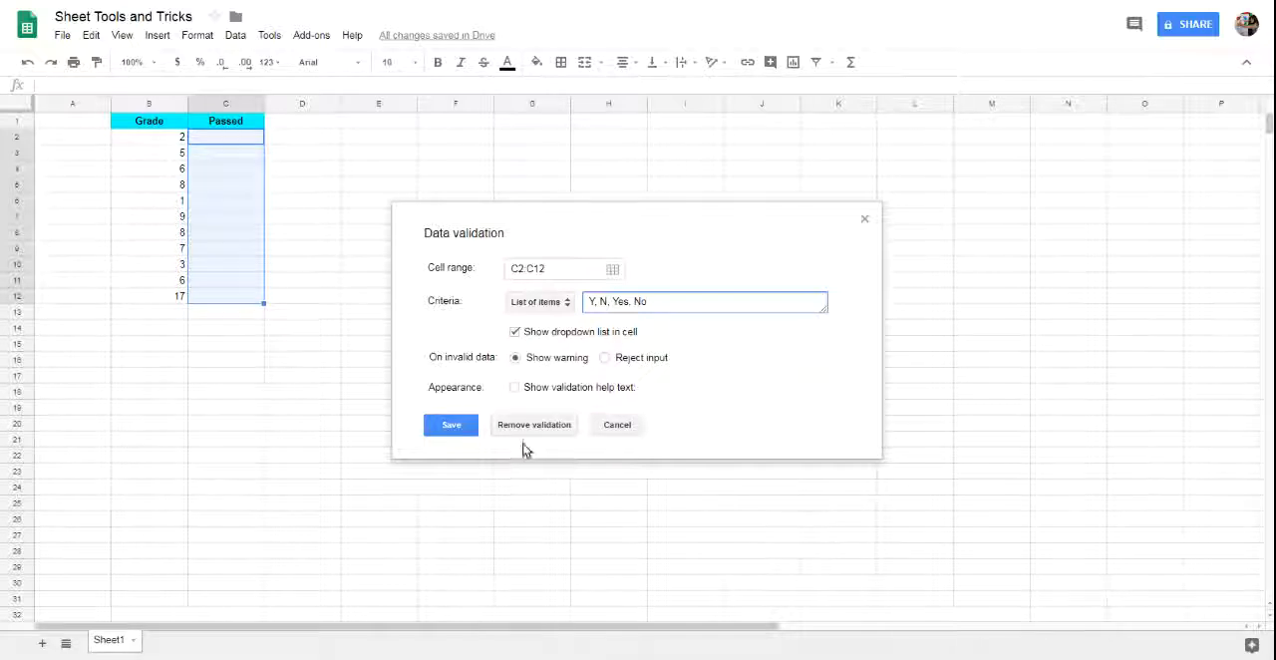
pyautogui.click(453, 434)
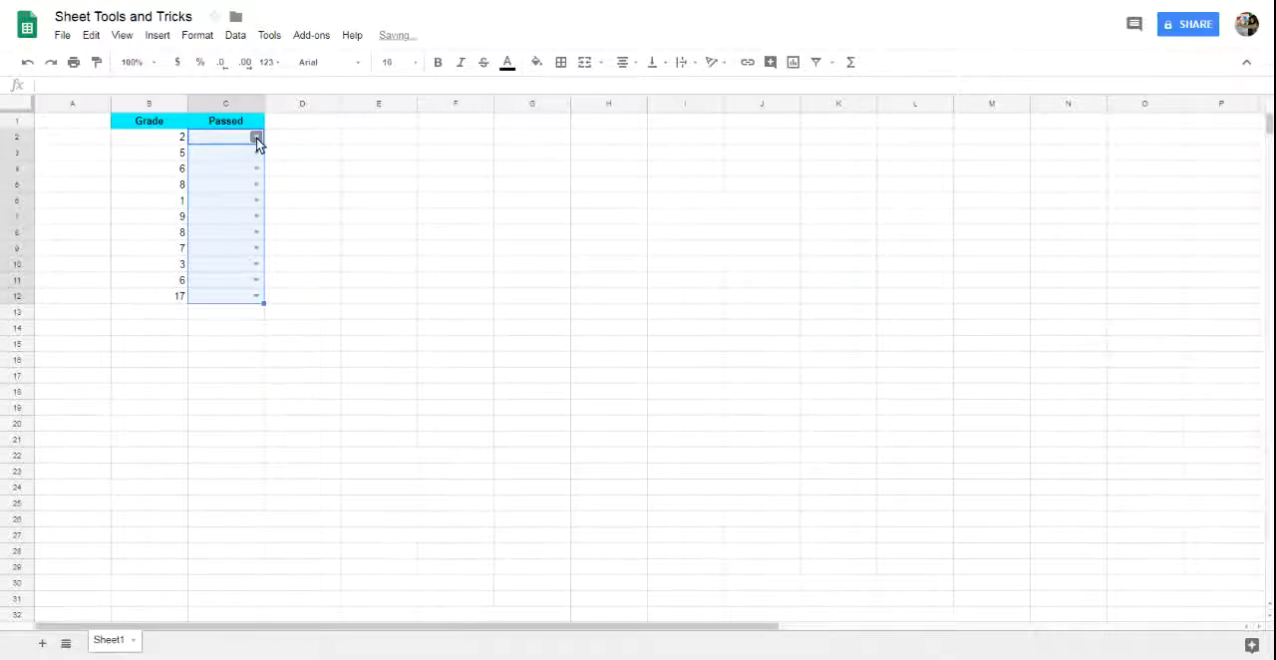
# Choose Y from the dropdown list in cell C2.
pyautogui.click(256, 138)
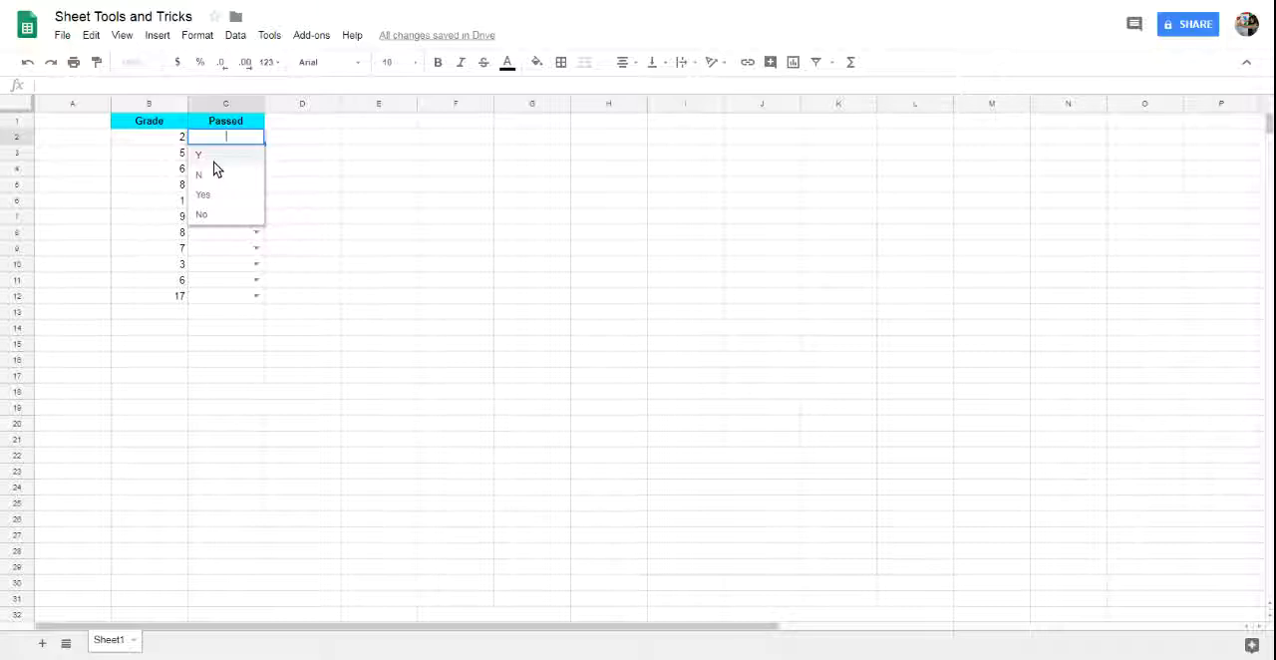
pyautogui.click(218, 159)
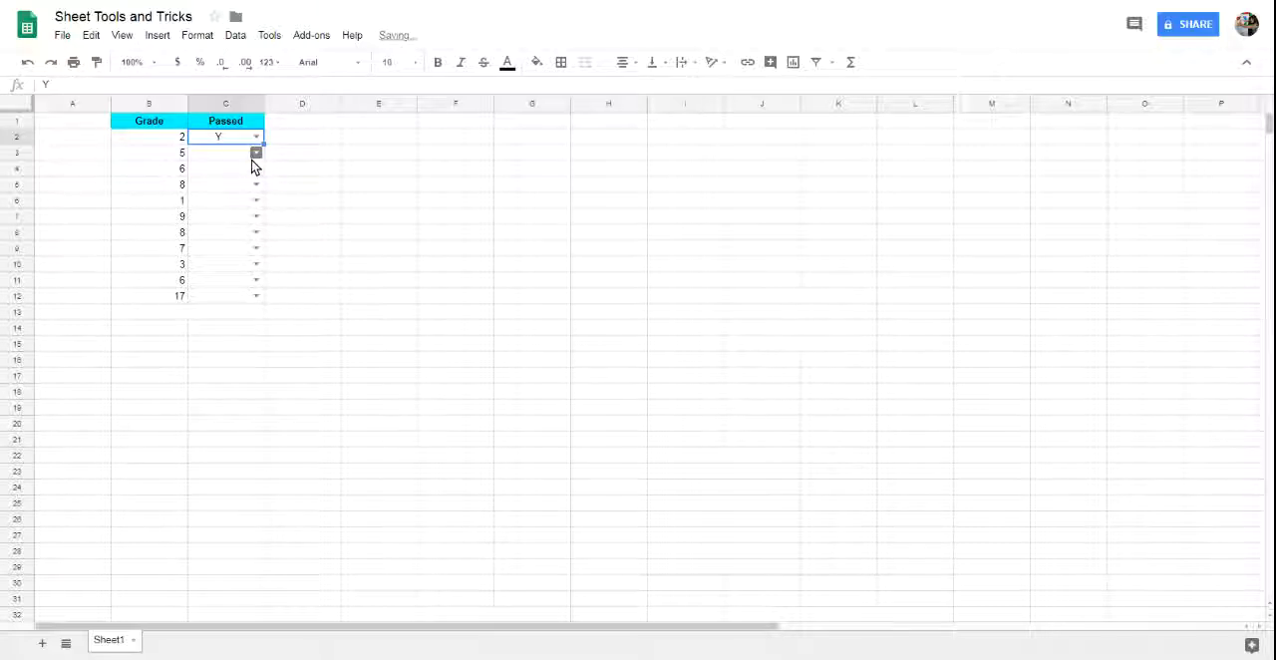
# Enter n, o and p directly in cells C3, C4 and C5 to test values outside the list.
pyautogui.click(231, 155)
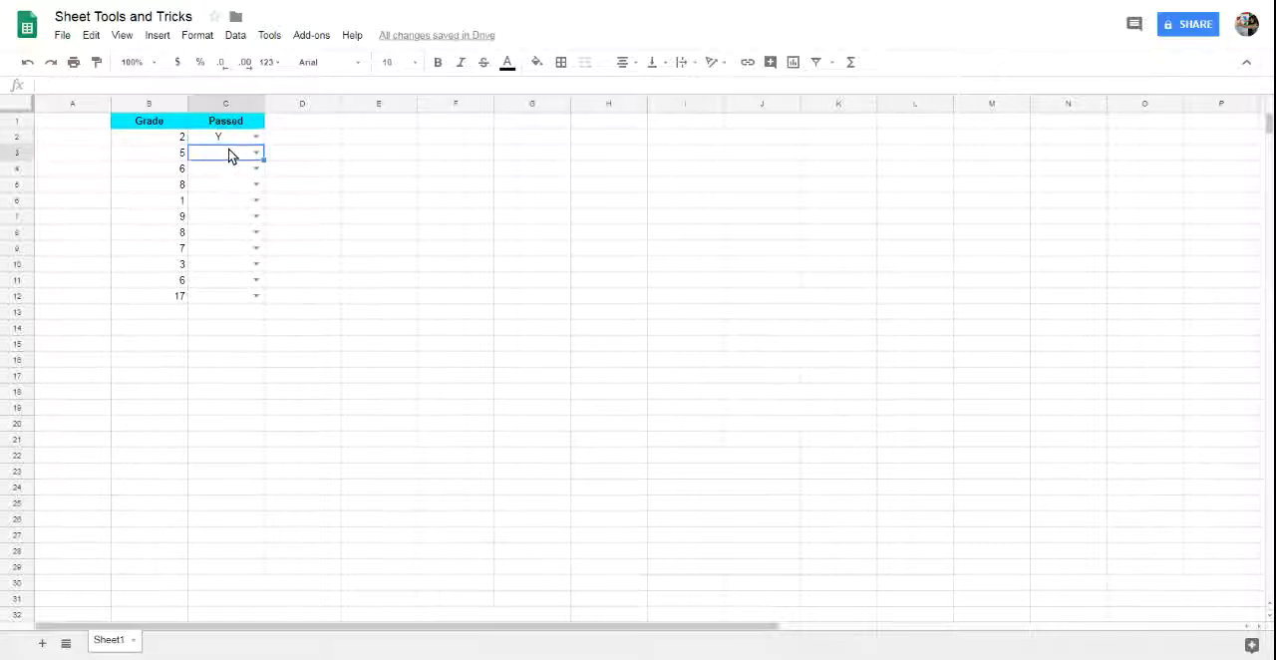
pyautogui.write('n')
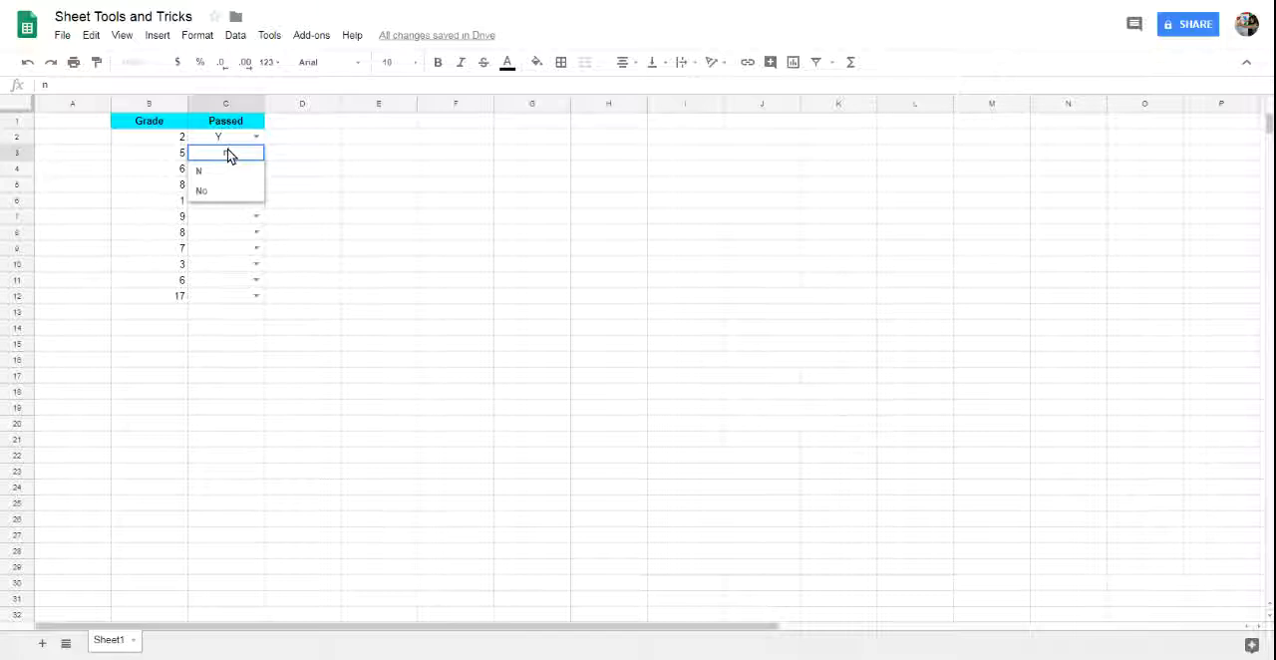
pyautogui.press('Return')
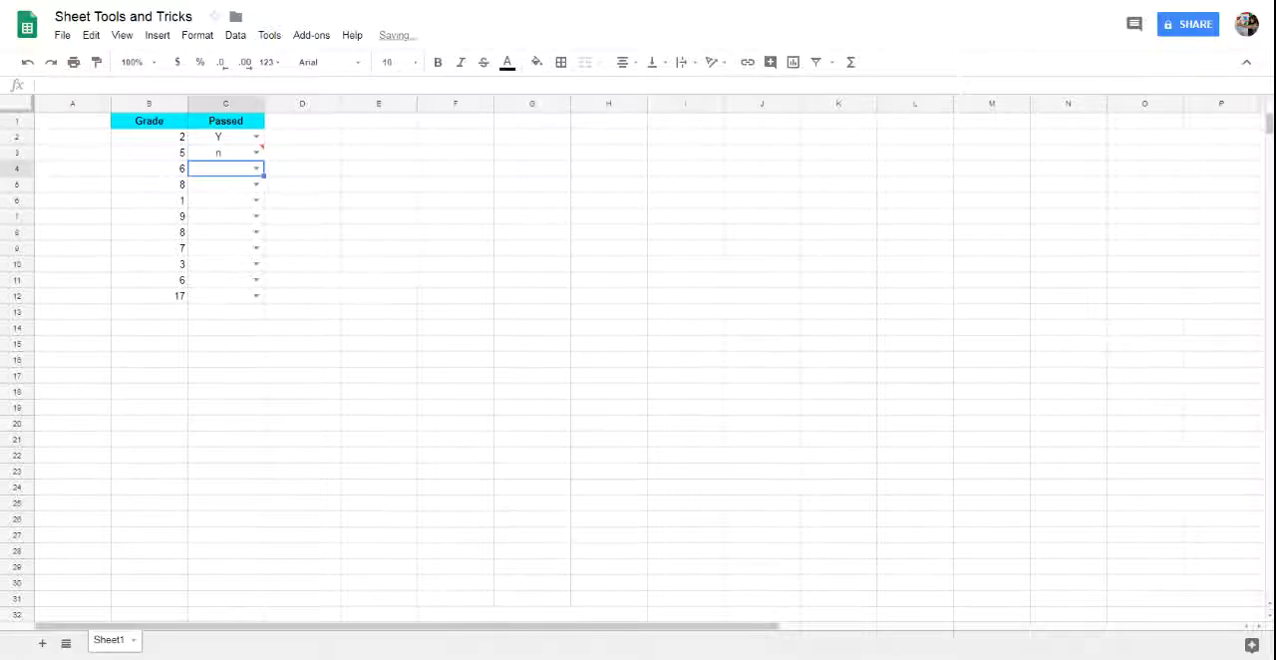
pyautogui.write('o')
pyautogui.press('Return')
pyautogui.write('p')
pyautogui.press('Return')
# Replace the invalid entries with list items: N in C3, N in C4 and Yes in C5.
pyautogui.moveTo(256, 147)
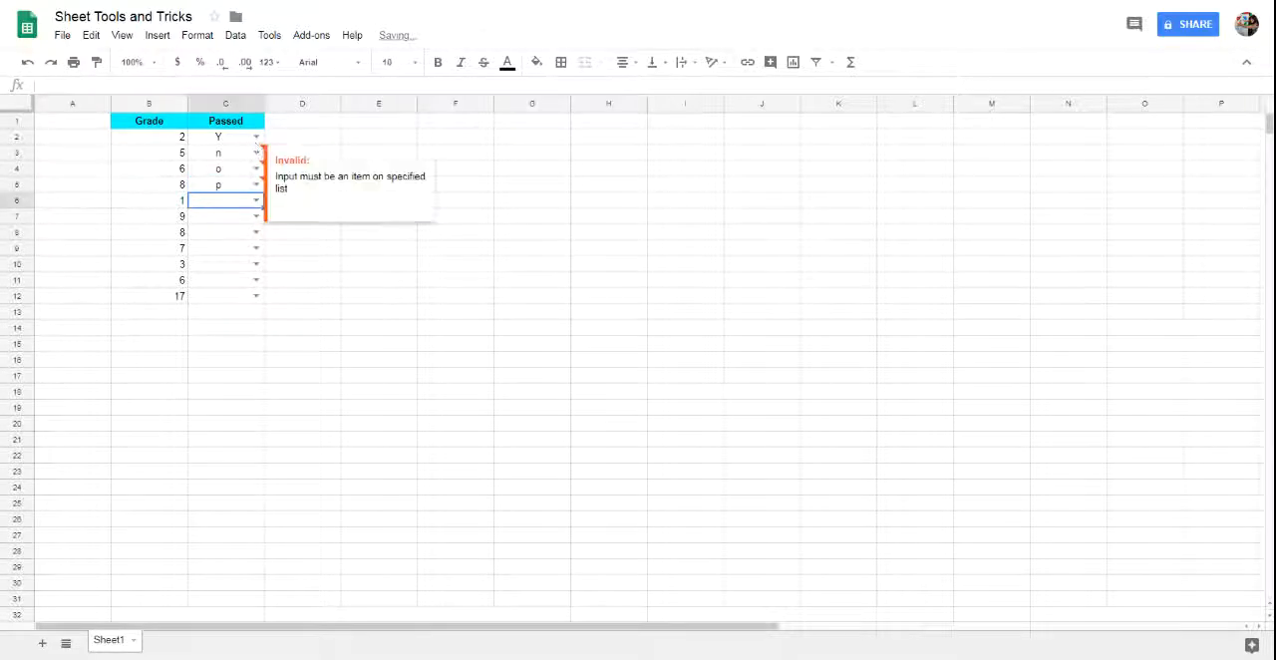
pyautogui.click(256, 156)
pyautogui.write('n')
pyautogui.click(213, 171)
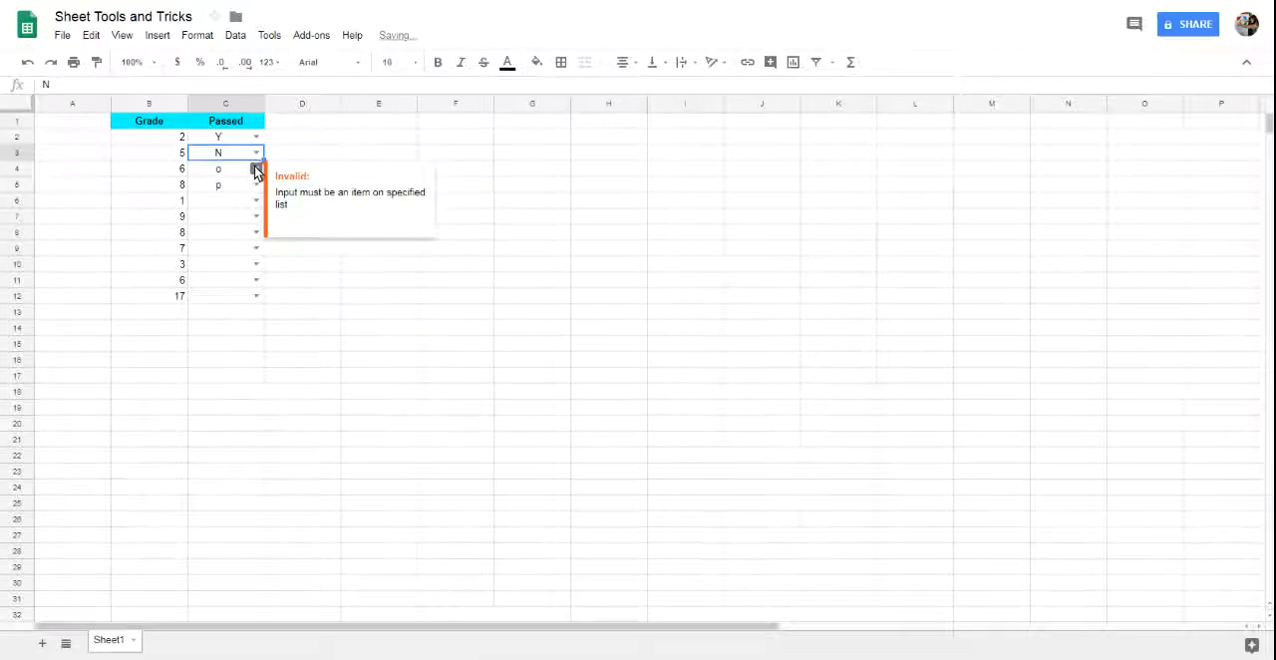
pyautogui.click(256, 170)
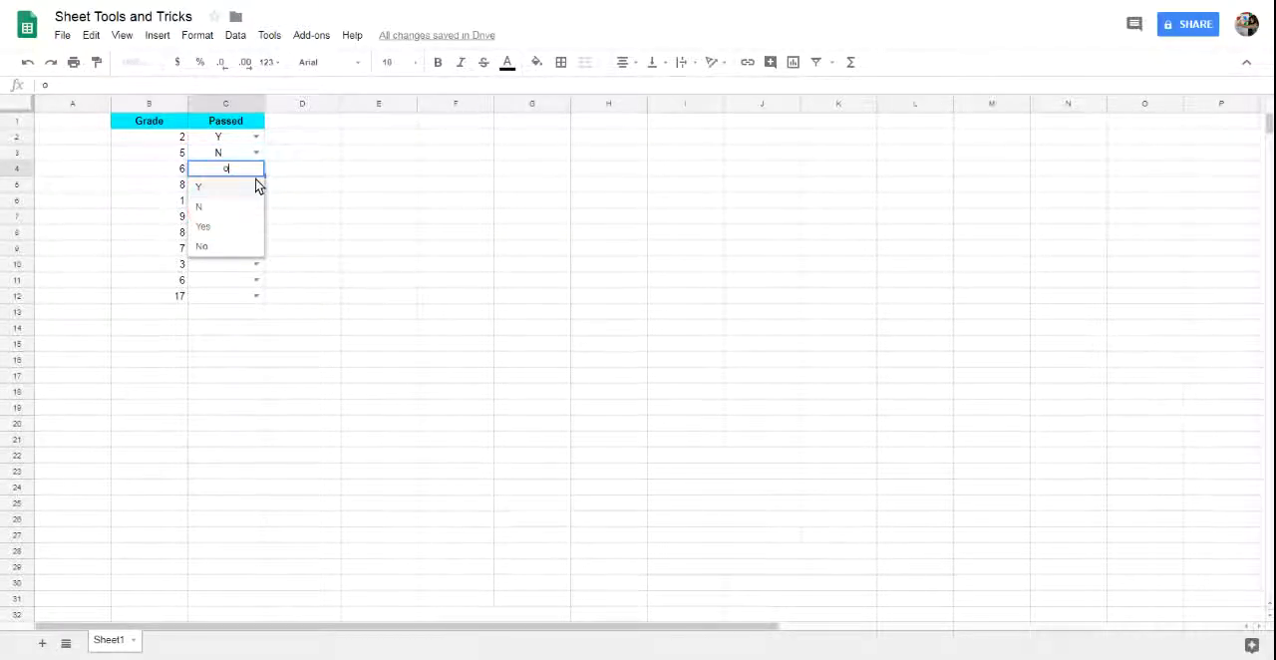
pyautogui.click(200, 206)
pyautogui.click(240, 188)
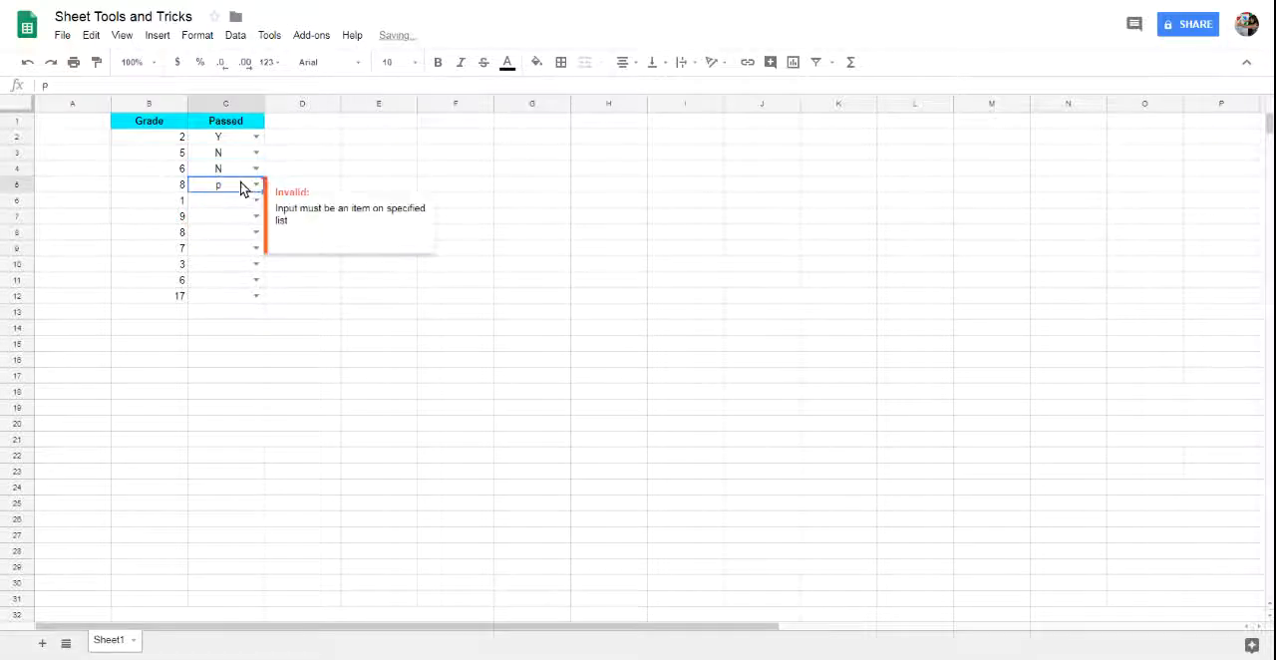
pyautogui.click(256, 186)
pyautogui.click(205, 244)
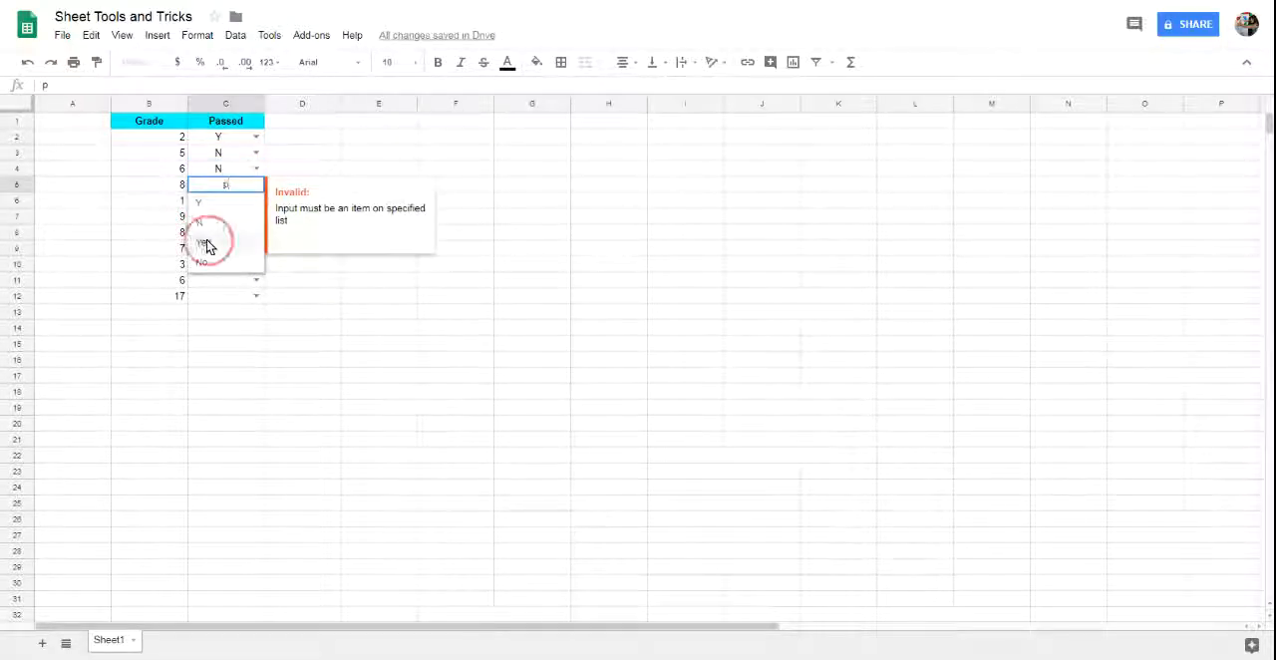
# Fill cell C6 with the list item No and cell C7 with Y.
pyautogui.click(228, 205)
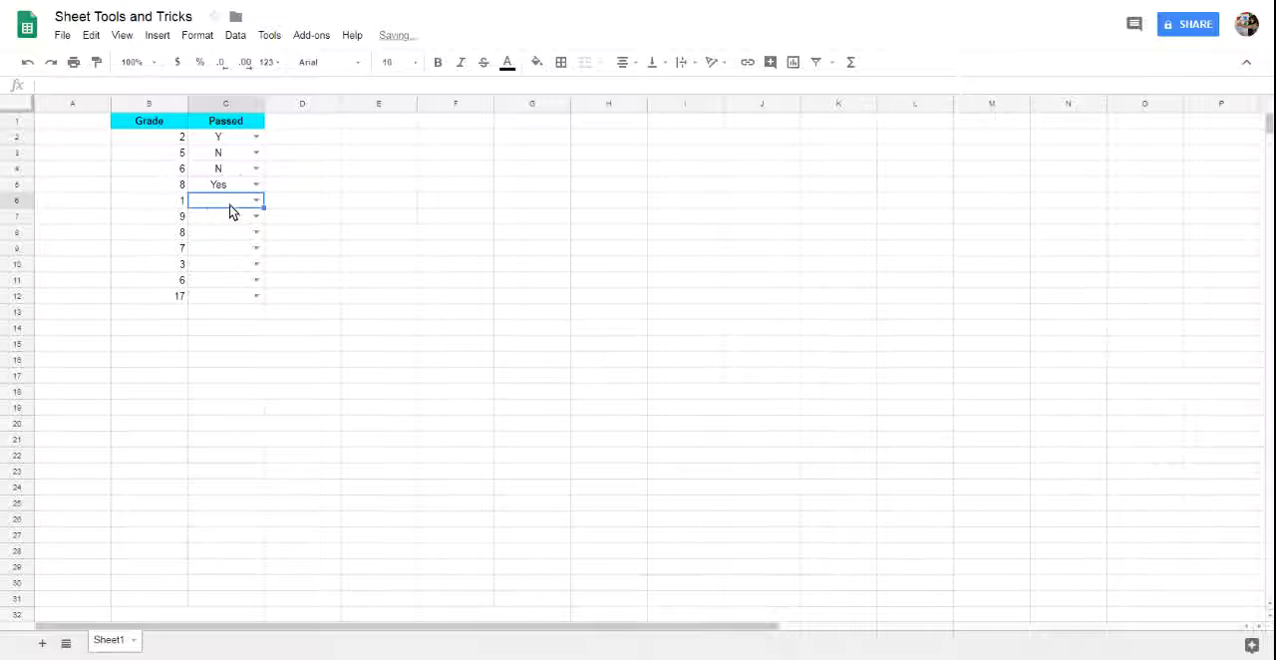
pyautogui.write('n')
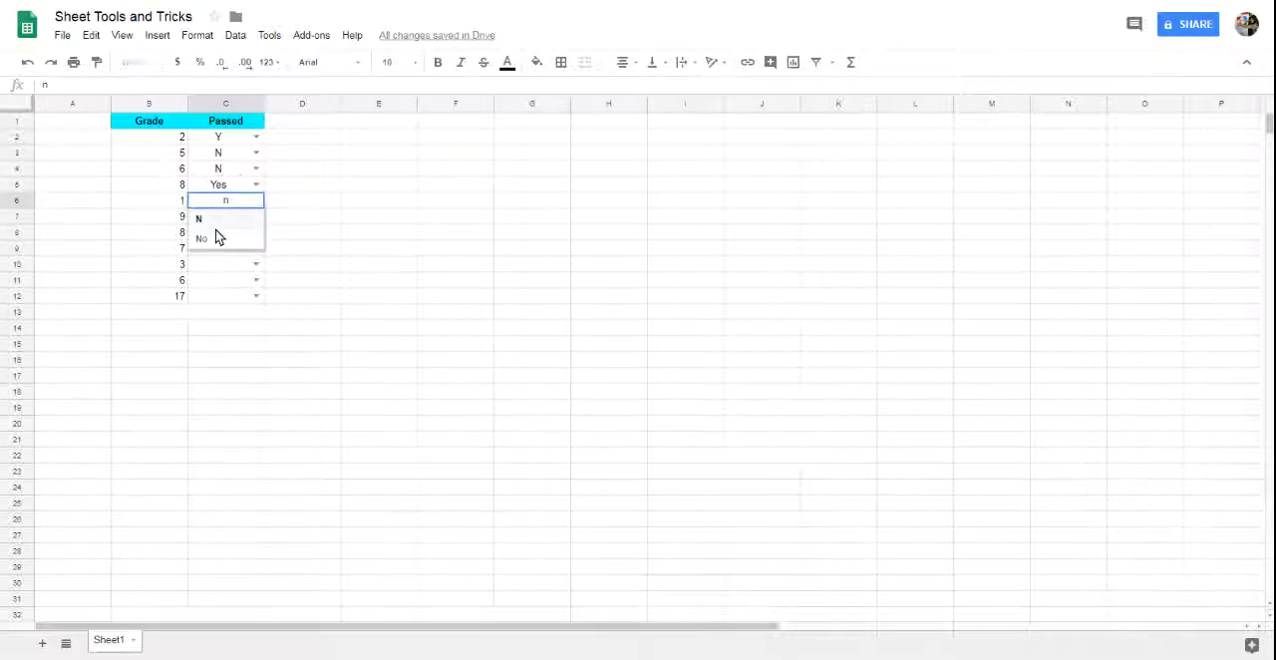
pyautogui.click(217, 239)
pyautogui.click(228, 219)
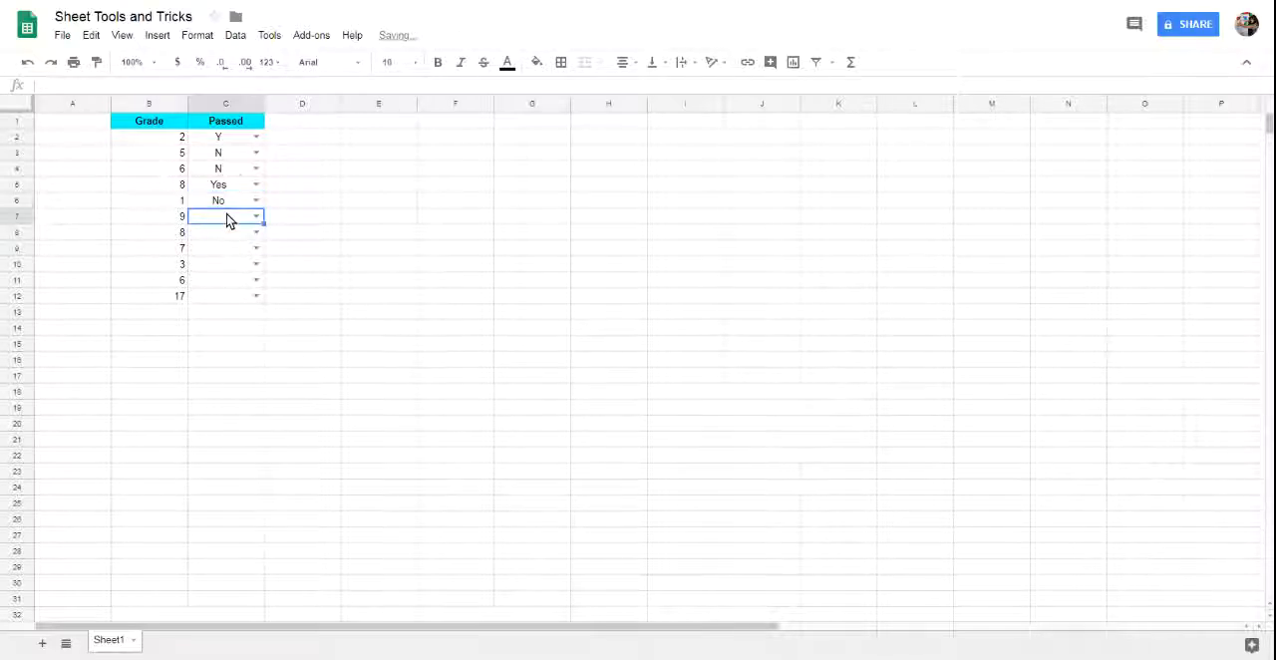
pyautogui.write('y')
pyautogui.click(227, 238)
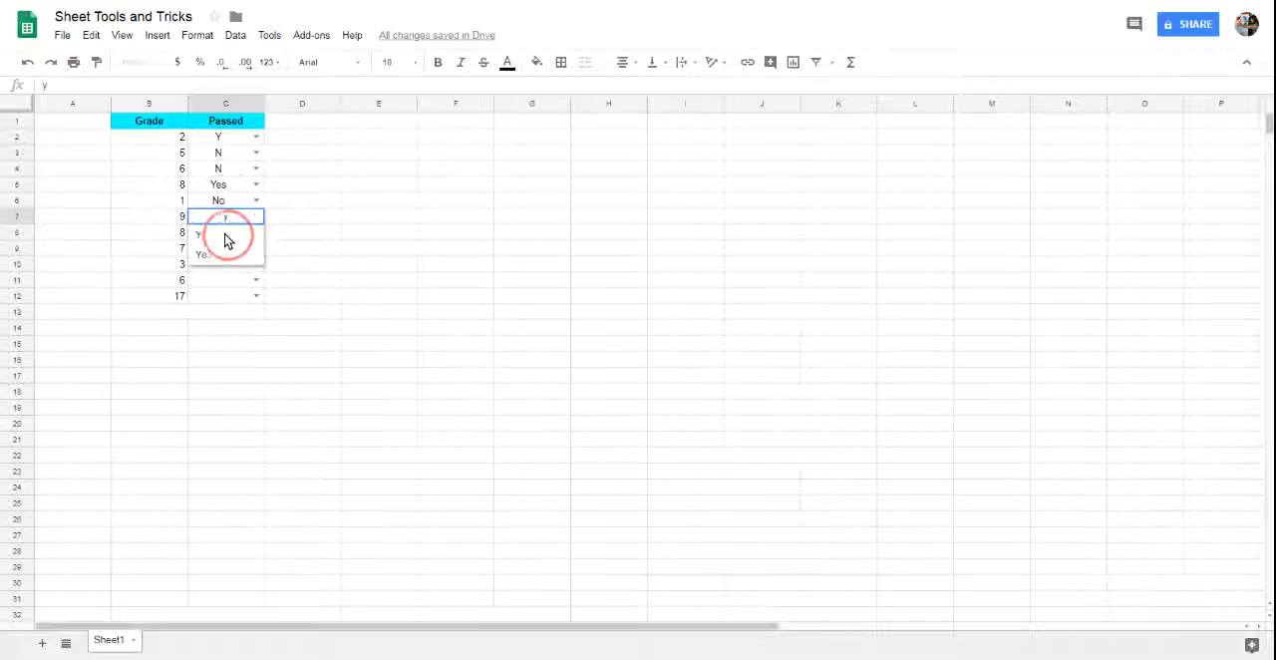
# Fill cells C8 and C9 of the Passed column with the list item Y.
pyautogui.click(227, 238)
pyautogui.write('y')
pyautogui.click(223, 250)
pyautogui.click(220, 255)
pyautogui.write('y')
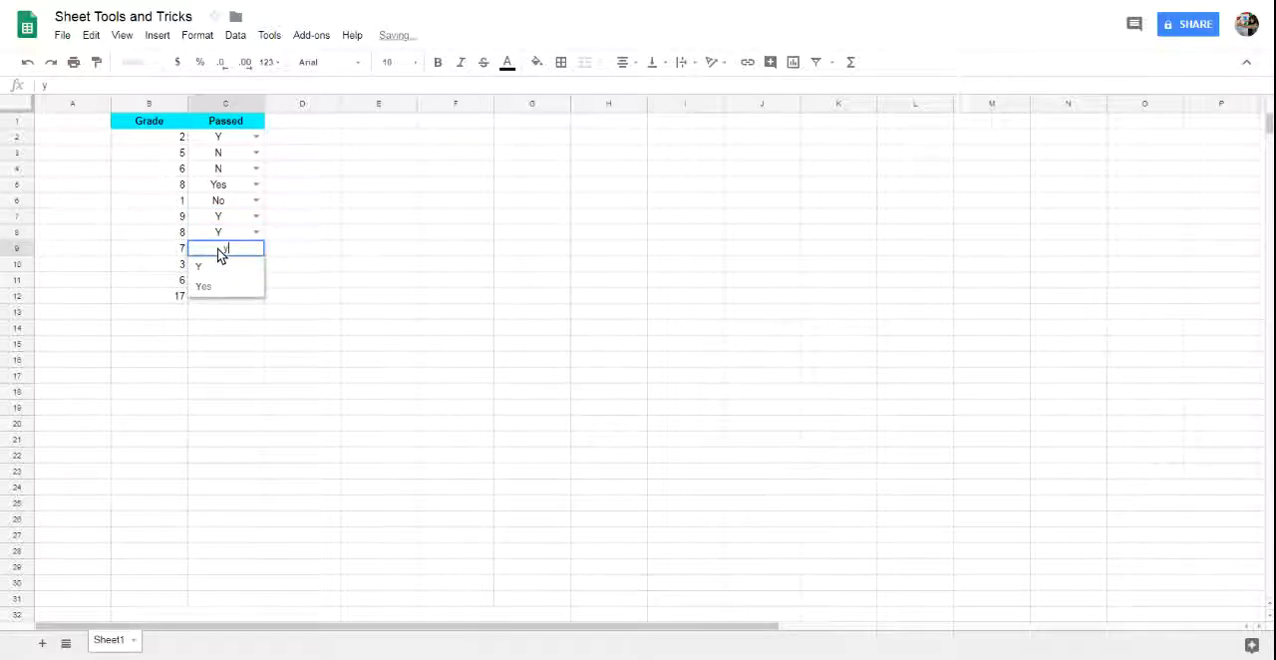
pyautogui.click(212, 270)
# Complete the Passed column with the list item N in C10 and C11 and Y in C12.
pyautogui.click(211, 267)
pyautogui.write('n')
pyautogui.click(203, 286)
pyautogui.click(213, 284)
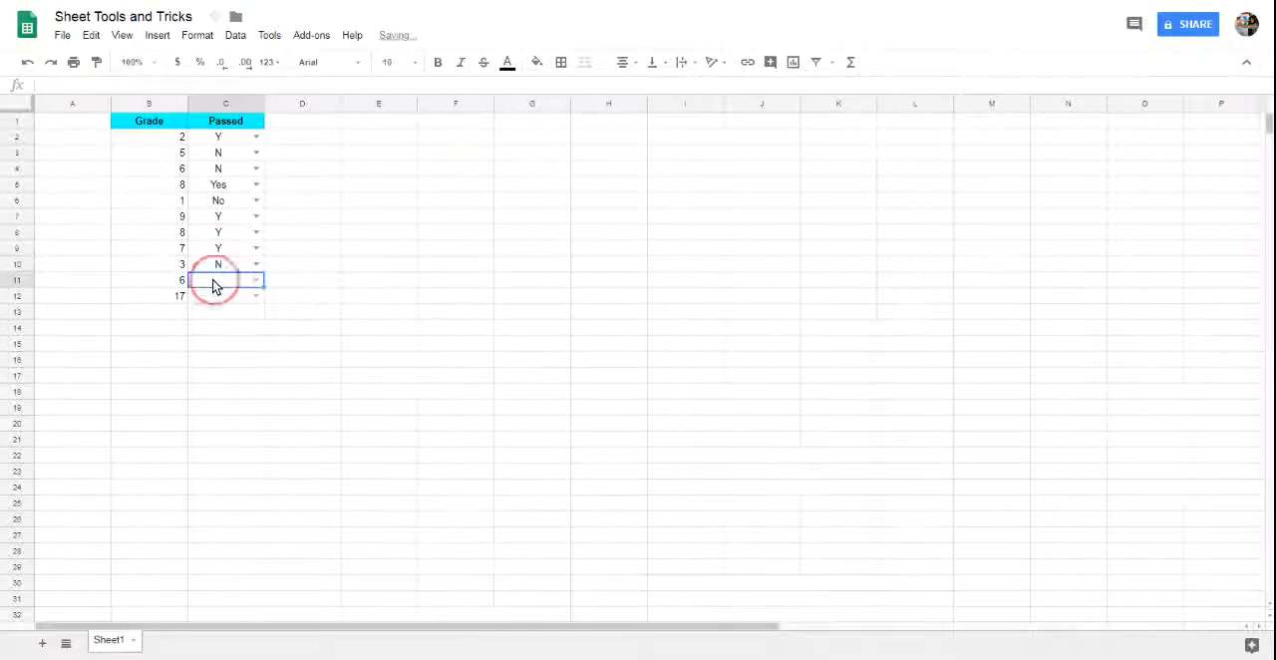
pyautogui.write('n')
pyautogui.click(217, 301)
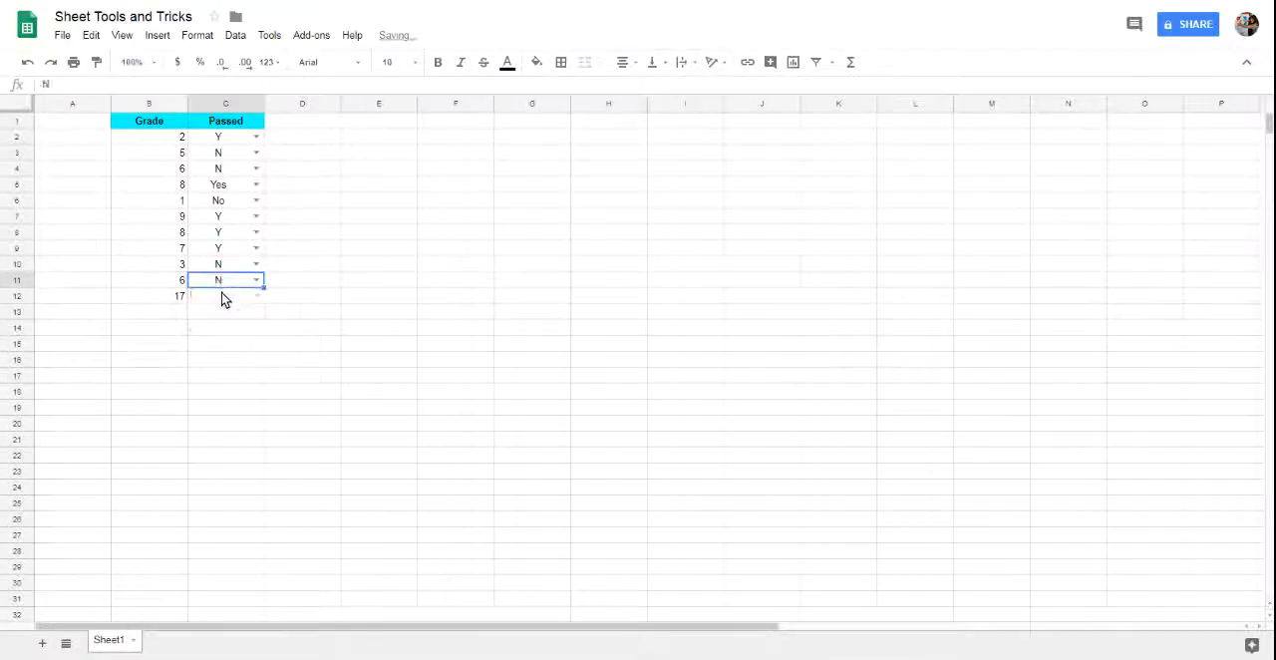
pyautogui.click(223, 296)
pyautogui.write('y')
pyautogui.click(224, 317)
pyautogui.click(330, 313)
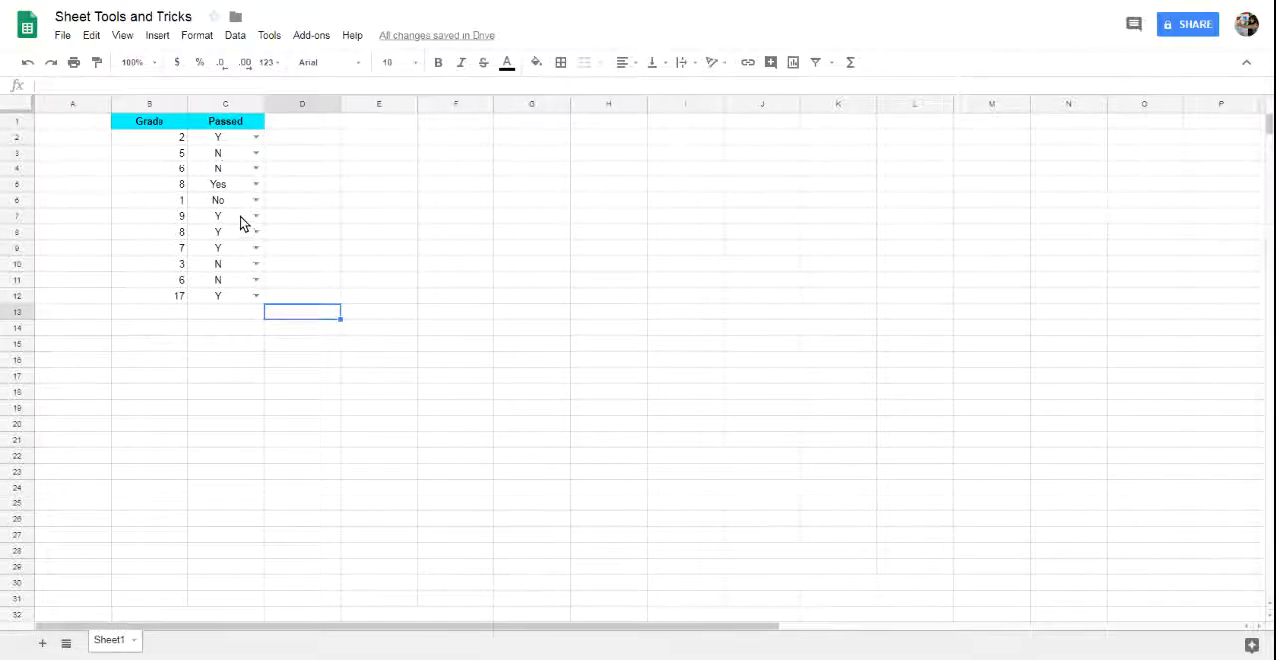
# Remove the data validation from the range C2:C12, keeping the entered values.
pyautogui.click(232, 137)
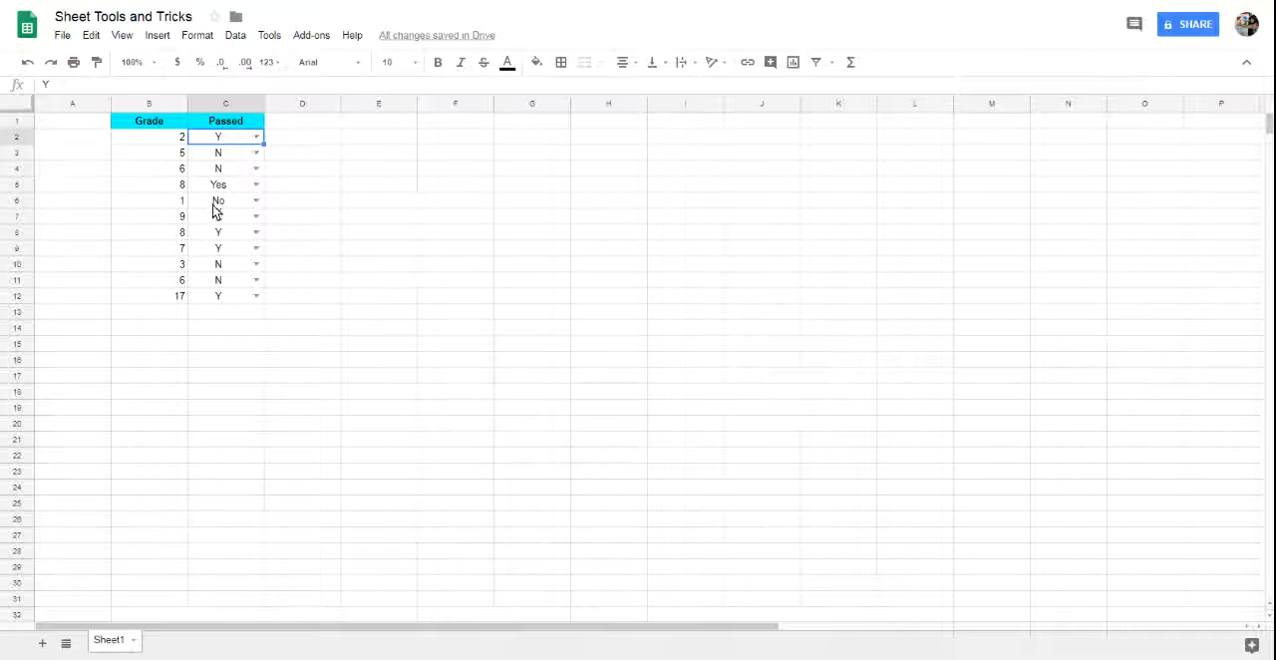
pyautogui.click(236, 35)
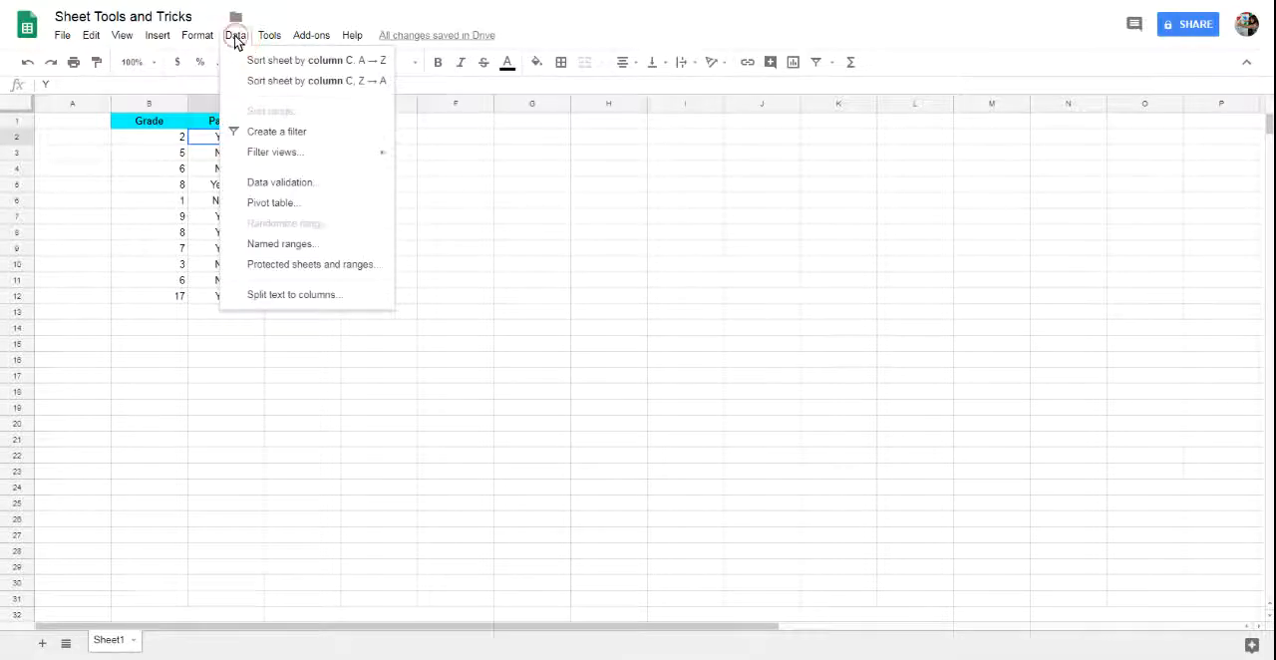
pyautogui.click(265, 185)
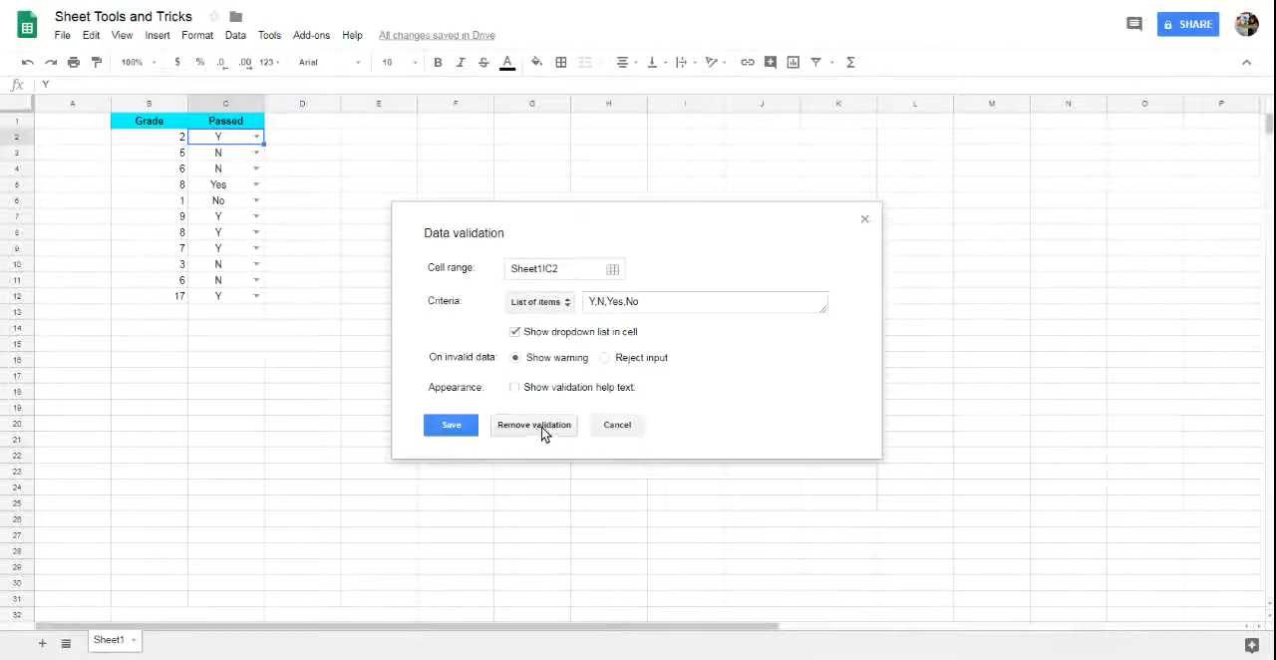
pyautogui.click(612, 271)
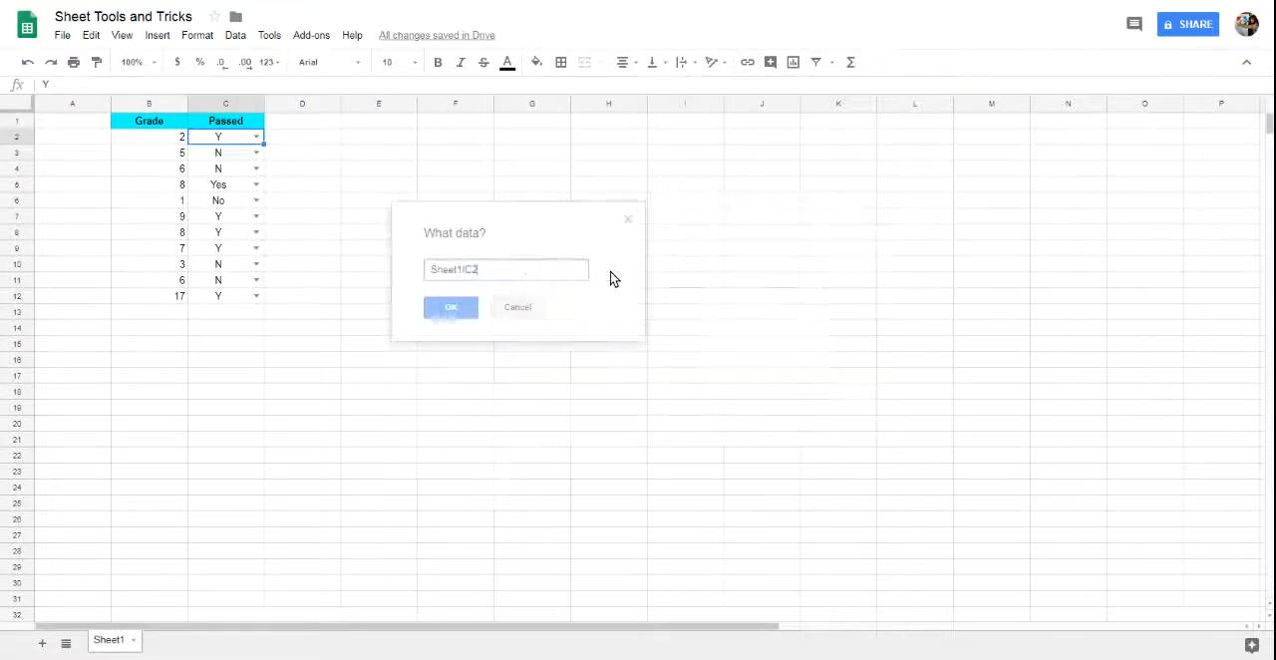
pyautogui.click(238, 138)
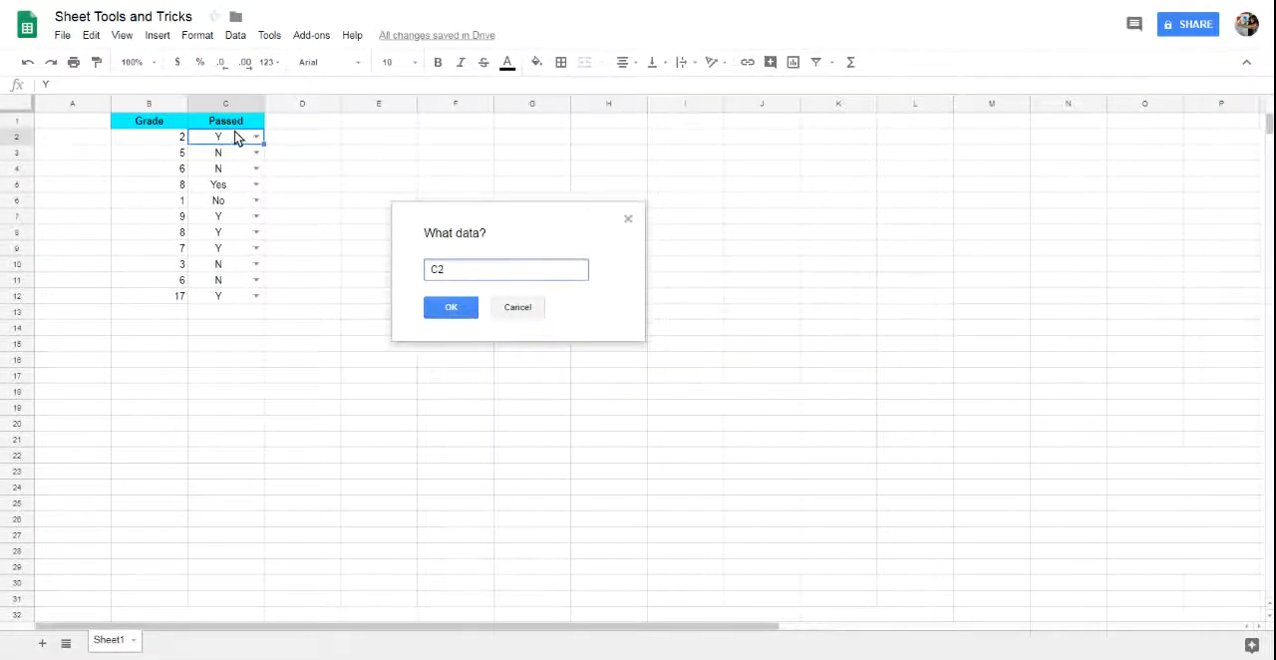
pyautogui.hotkey('shift', 'Down')
pyautogui.hotkey('shift', 'Down')
pyautogui.hotkey('shift', 'Down')
pyautogui.hotkey('shift', 'Down')
pyautogui.hotkey('shift', 'Down')
pyautogui.hotkey('shift', 'Down')
pyautogui.hotkey('shift', 'Down')
pyautogui.hotkey('shift', 'Down')
pyautogui.hotkey('shift', 'Down')
pyautogui.hotkey('shift', 'Down')
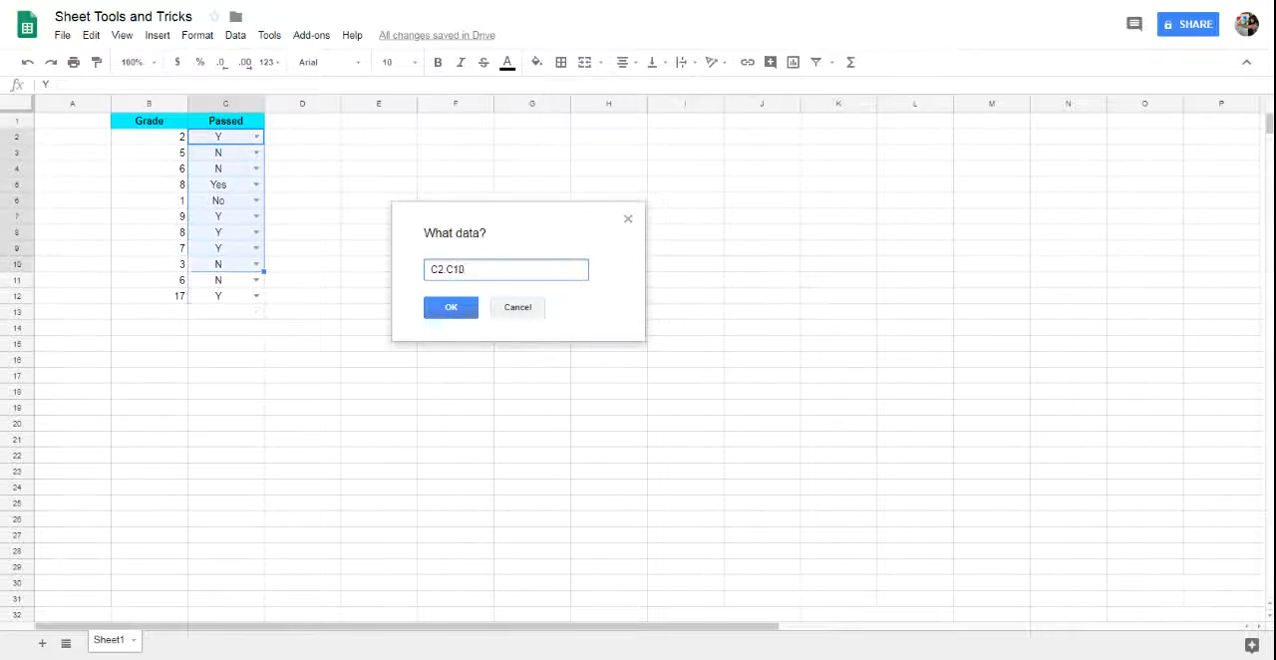
pyautogui.click(454, 310)
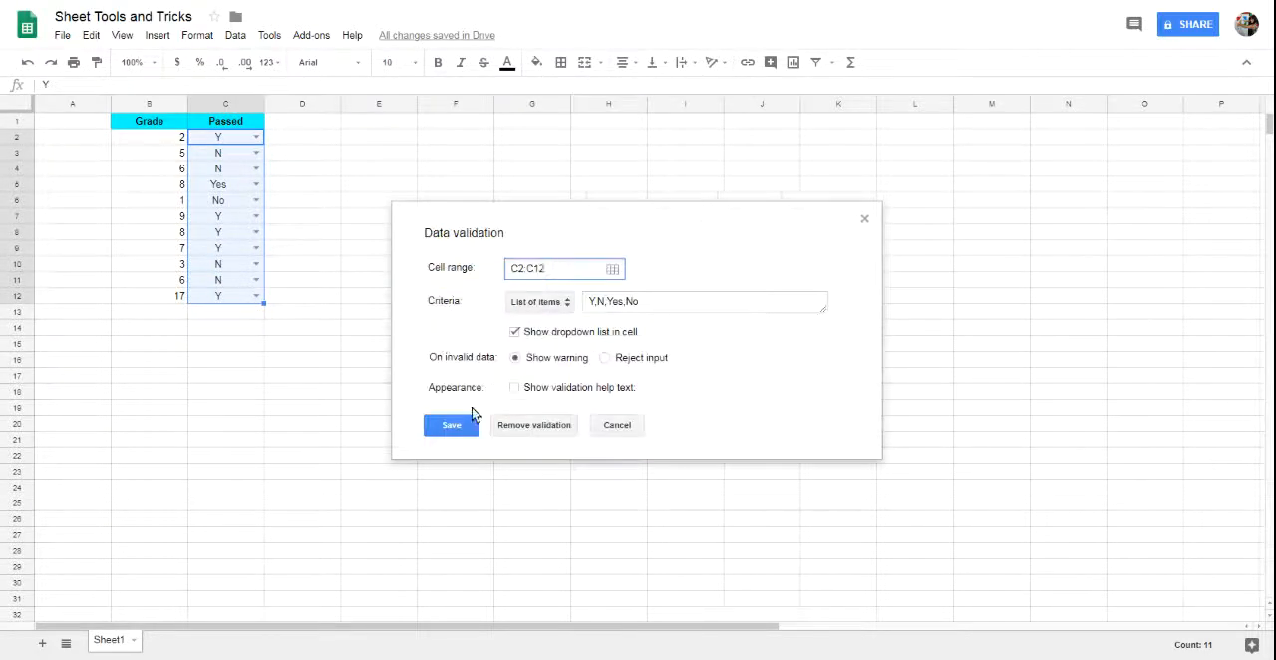
pyautogui.click(547, 429)
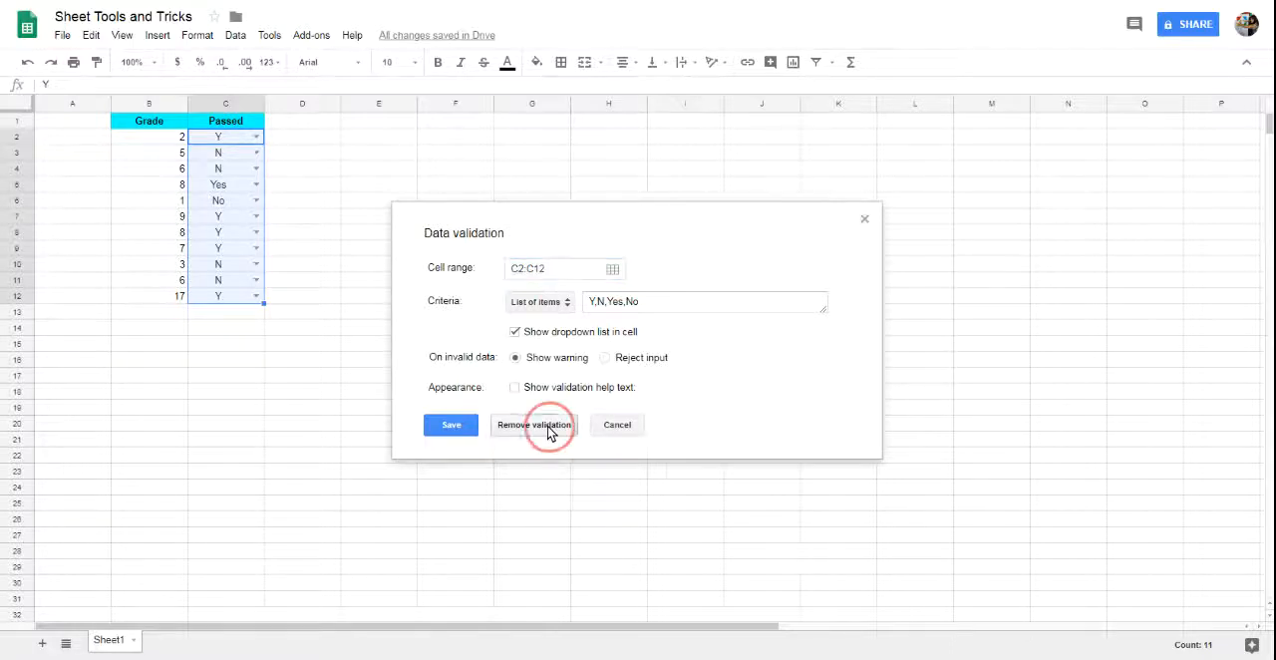
pyautogui.click(235, 313)
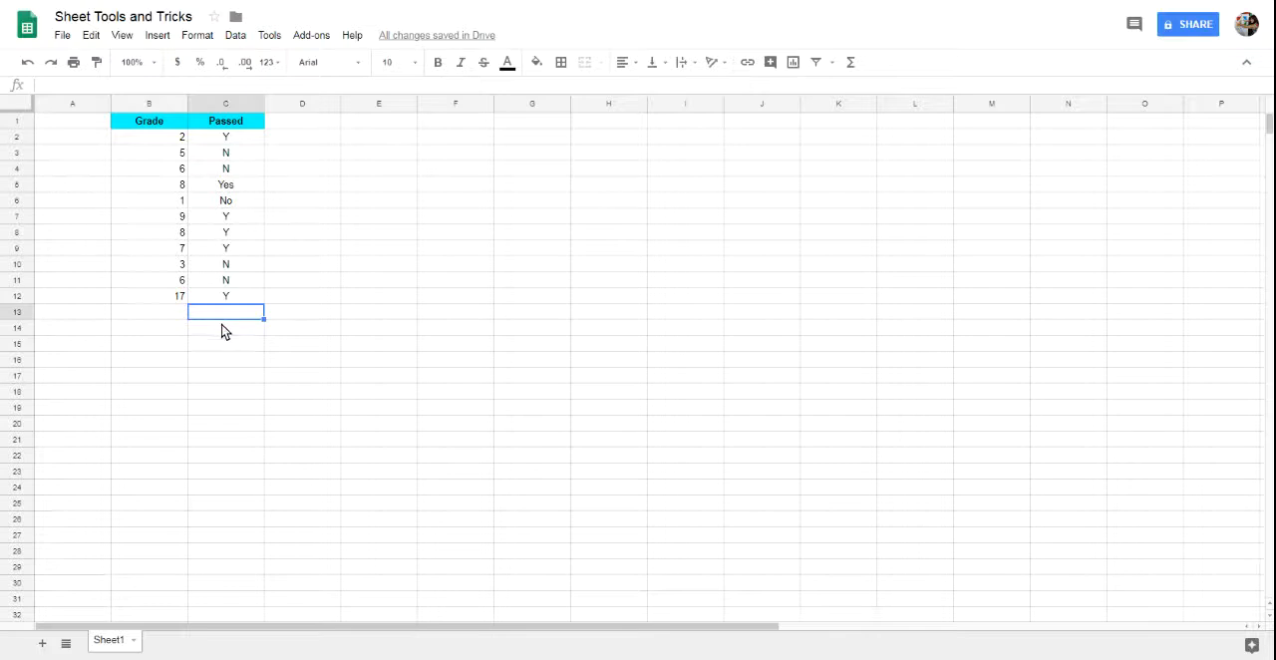